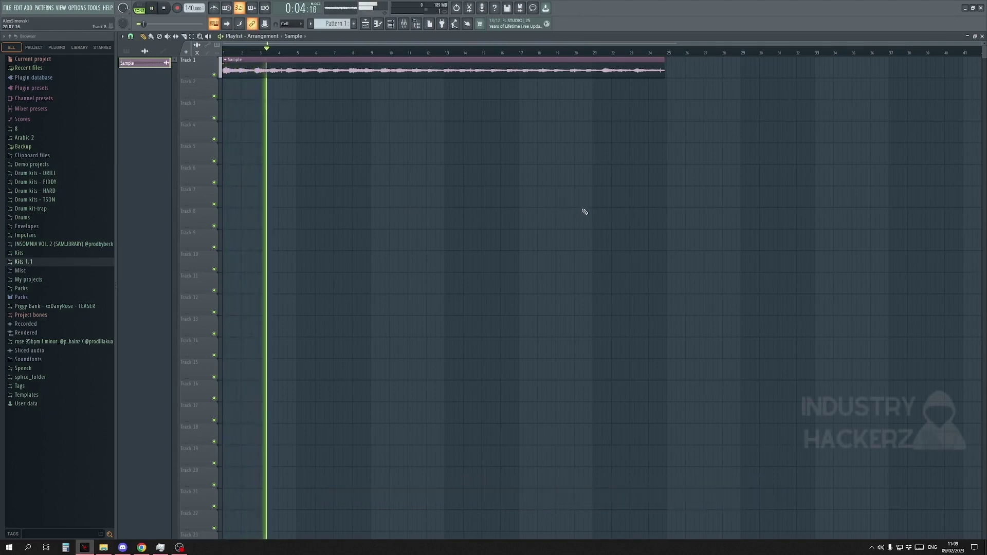
# Audition the Sample clip on Track 1, and open the Tempo tapper.
pyautogui.press('space')
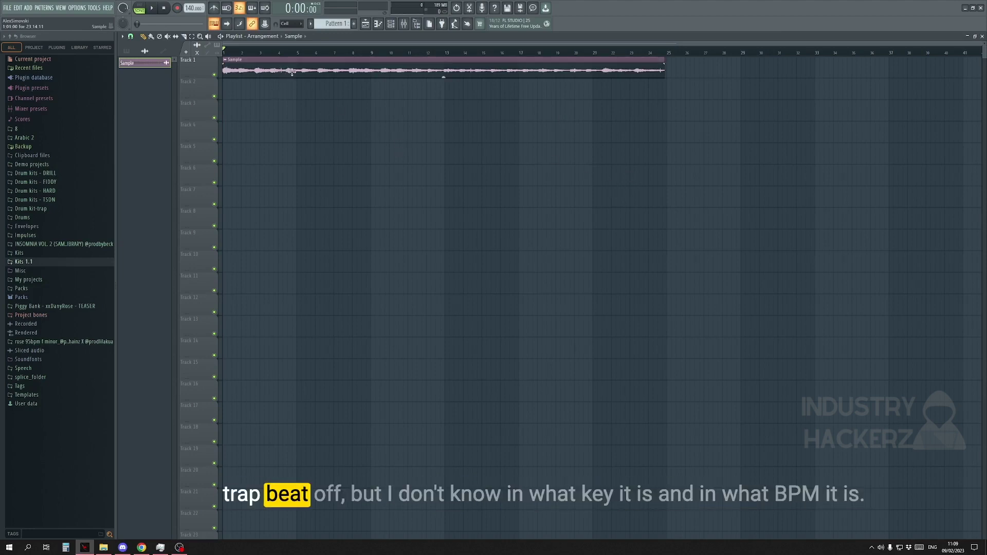
pyautogui.press('space')
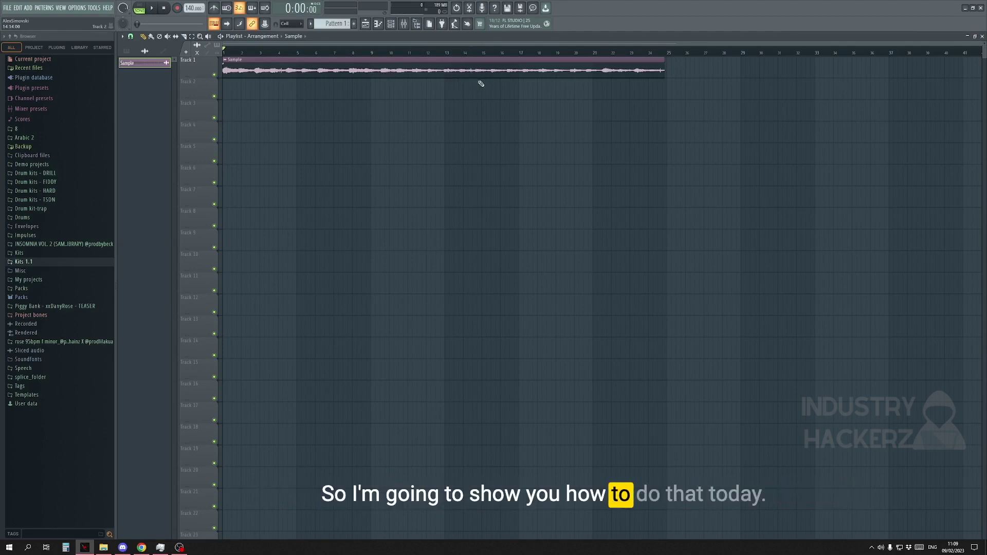
pyautogui.click(455, 24)
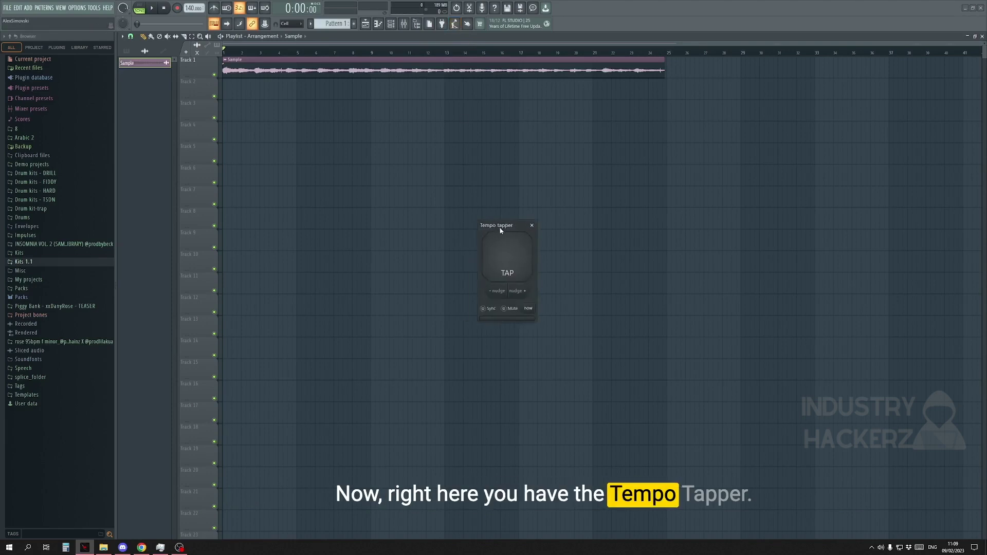
pyautogui.moveTo(500, 231); pyautogui.dragTo(549, 233)
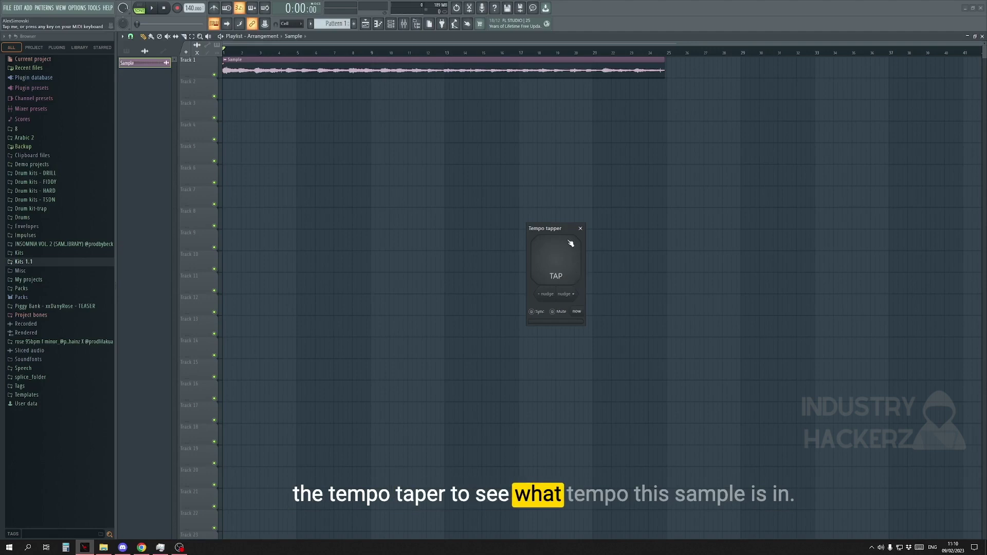
# Tap along with the playing sample to set the project tempo to 165 BPM, then close the Tempo tapper and stop playback.
pyautogui.click(579, 267)
pyautogui.click(578, 266)
pyautogui.click(579, 267)
pyautogui.click(578, 266)
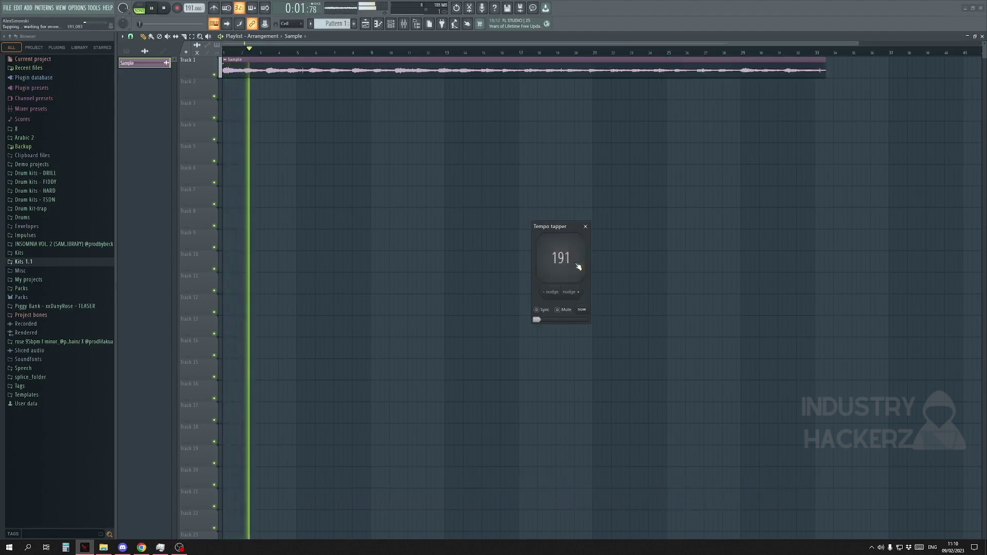
pyautogui.click(579, 267)
pyautogui.click(579, 266)
pyautogui.click(578, 267)
pyautogui.click(578, 266)
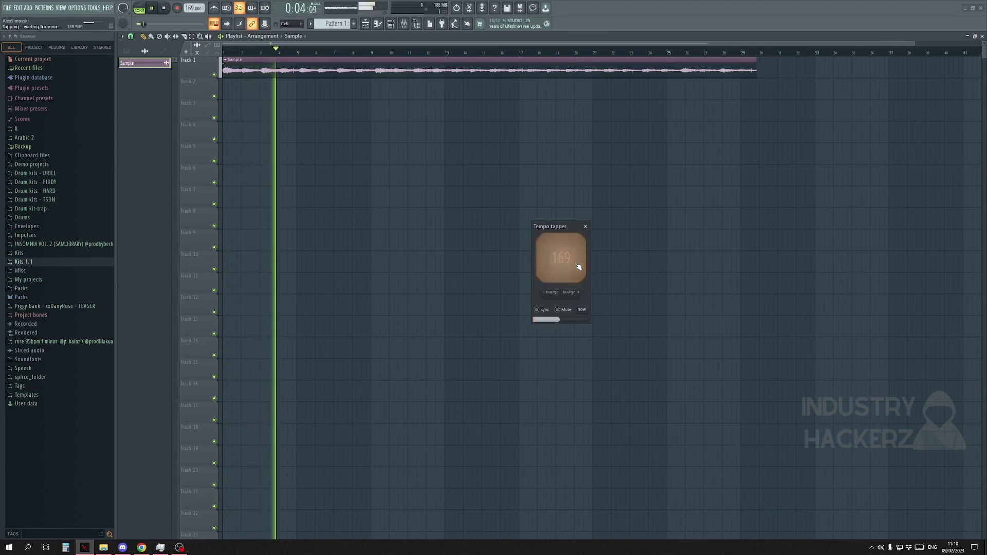
pyautogui.click(578, 267)
pyautogui.click(578, 267)
pyautogui.click(578, 267)
pyautogui.click(579, 267)
pyautogui.click(579, 267)
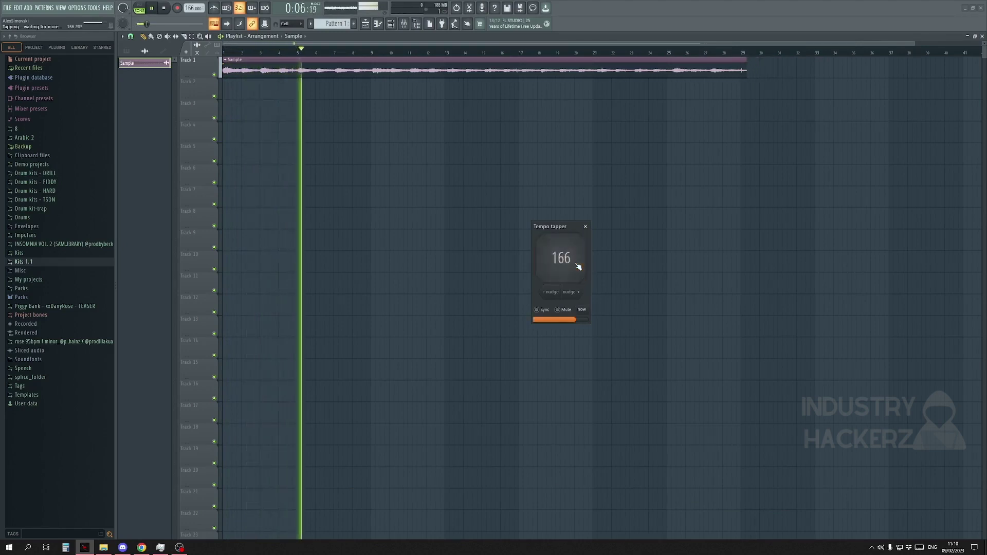
pyautogui.click(578, 267)
pyautogui.click(579, 267)
pyautogui.click(579, 267)
pyautogui.click(578, 266)
pyautogui.click(579, 267)
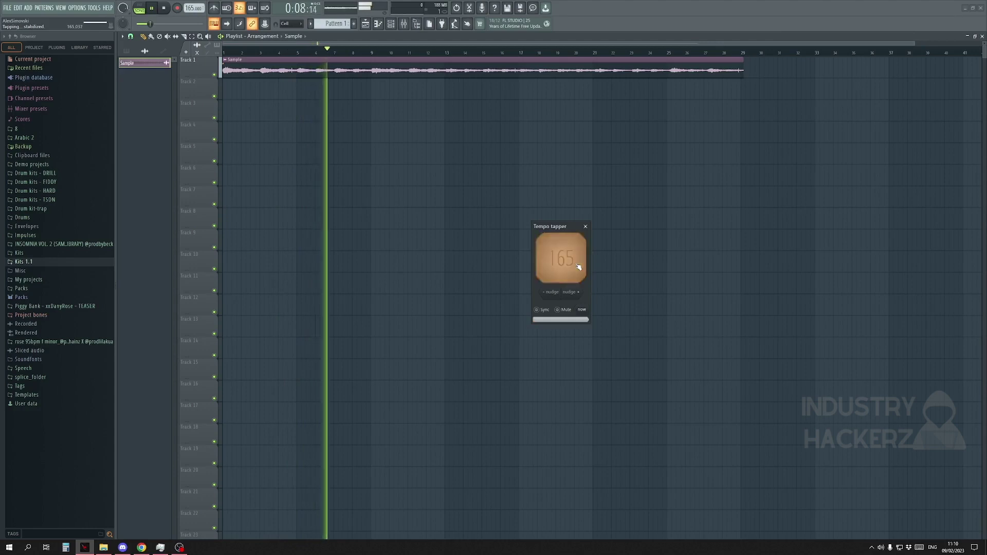
pyautogui.click(585, 226)
pyautogui.press('space')
# Set the project tempo to 164 BPM and check the Sample clip's end against the bar grid and by playing it.
pyautogui.scroll(2, 850, 179)
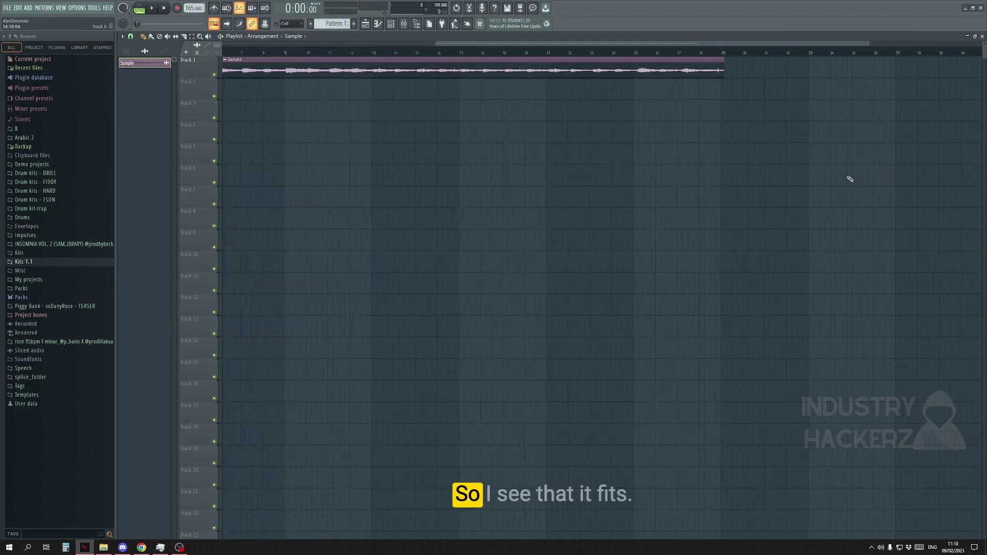
pyautogui.scroll(2, 784, 155)
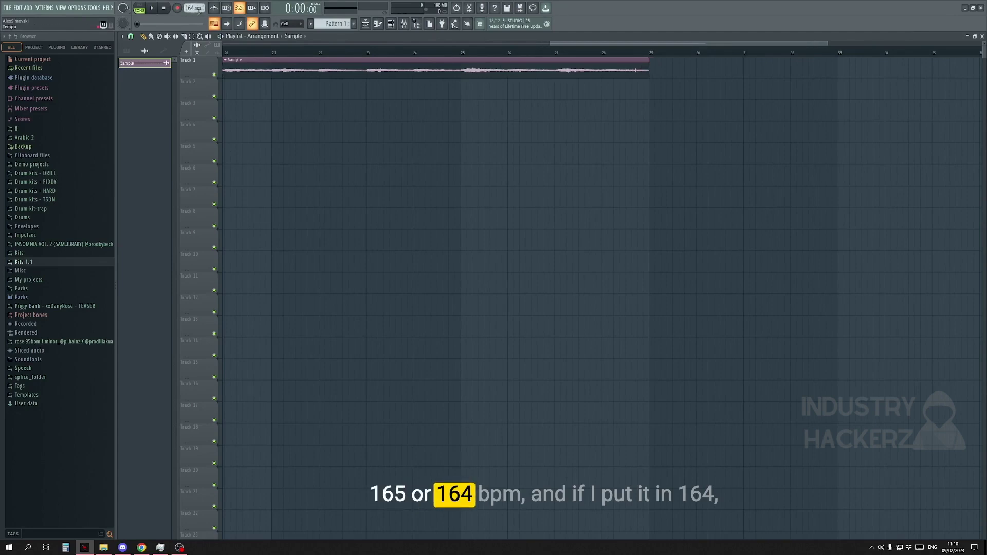
pyautogui.scroll(-3, 555, 93)
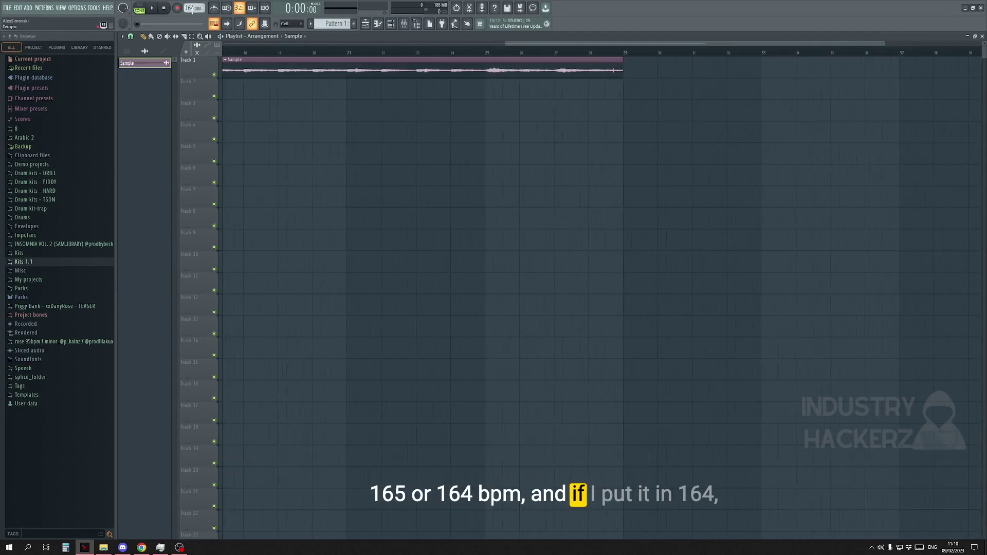
pyautogui.scroll(2, 628, 106)
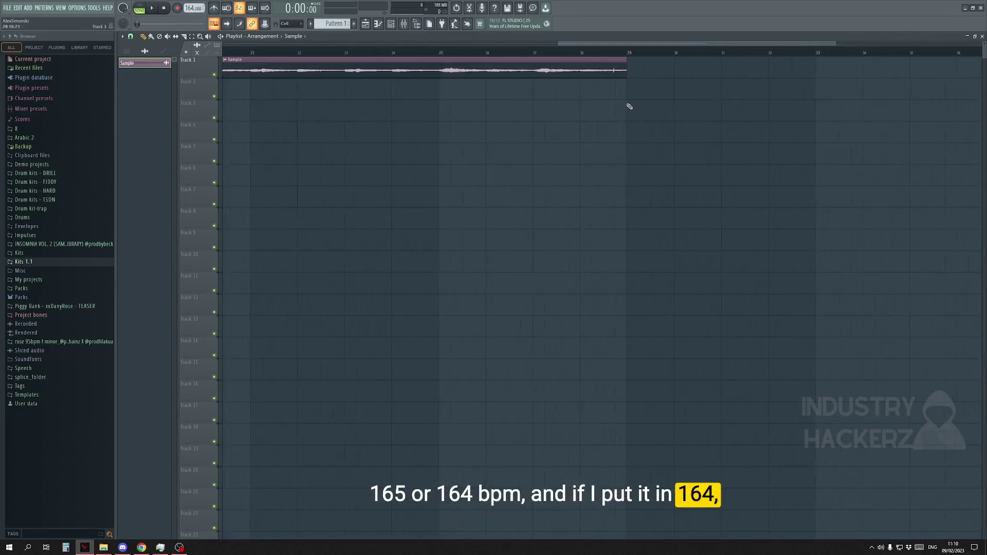
pyautogui.scroll(-4, 458, 117)
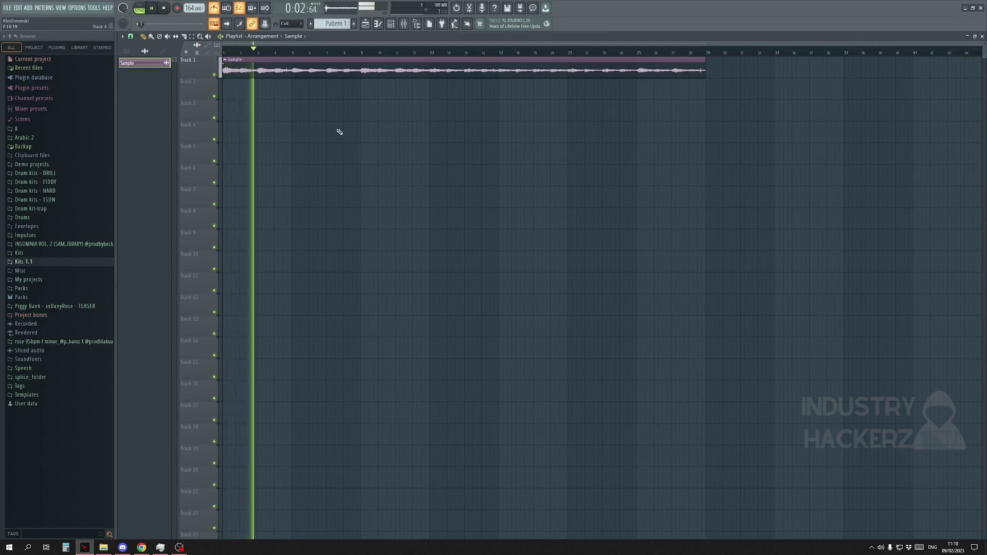
pyautogui.press('space')
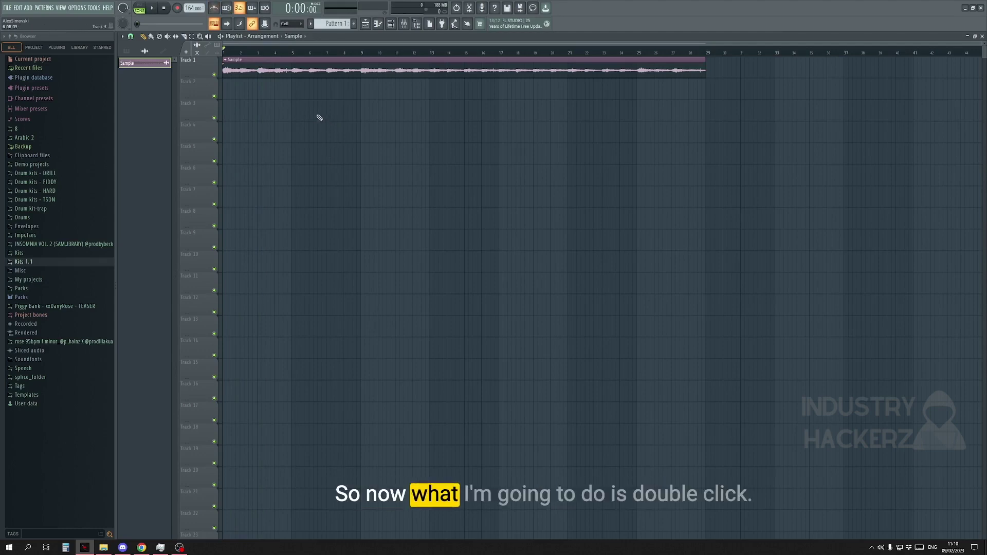
# Set the Sample clip's time stretching mode to Stretch and the project tempo to 144 BPM.
pyautogui.doubleClick(306, 68)
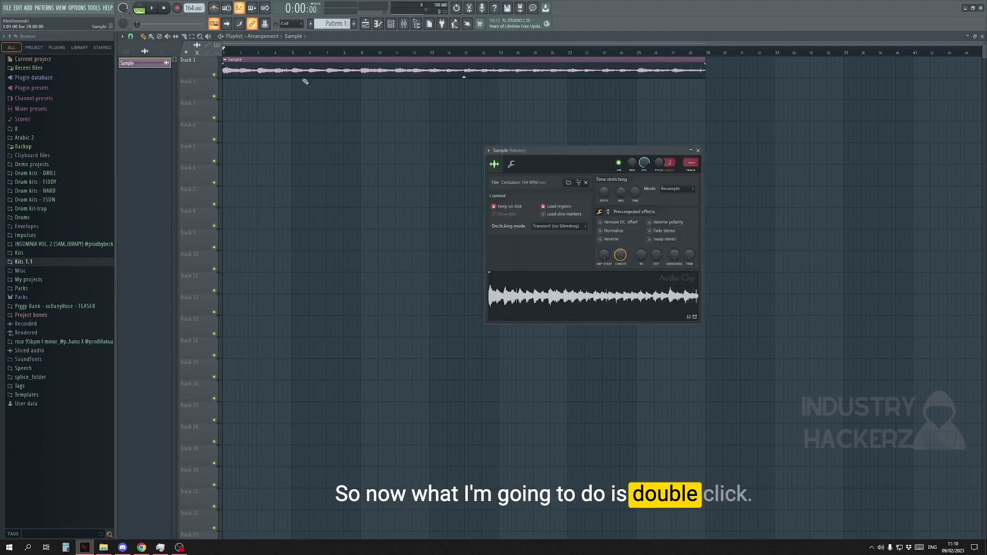
pyautogui.click(672, 189)
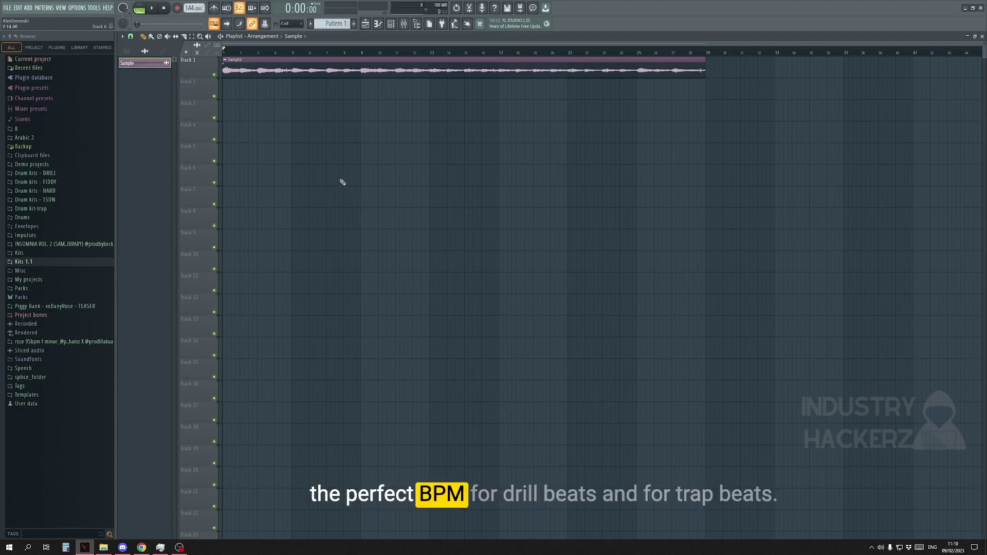
# Open the Sample clip's audio in a new Fruity Slicer channel and move the slicer window beside the clip settings.
pyautogui.doubleClick(361, 73)
pyautogui.rightClick(576, 277)
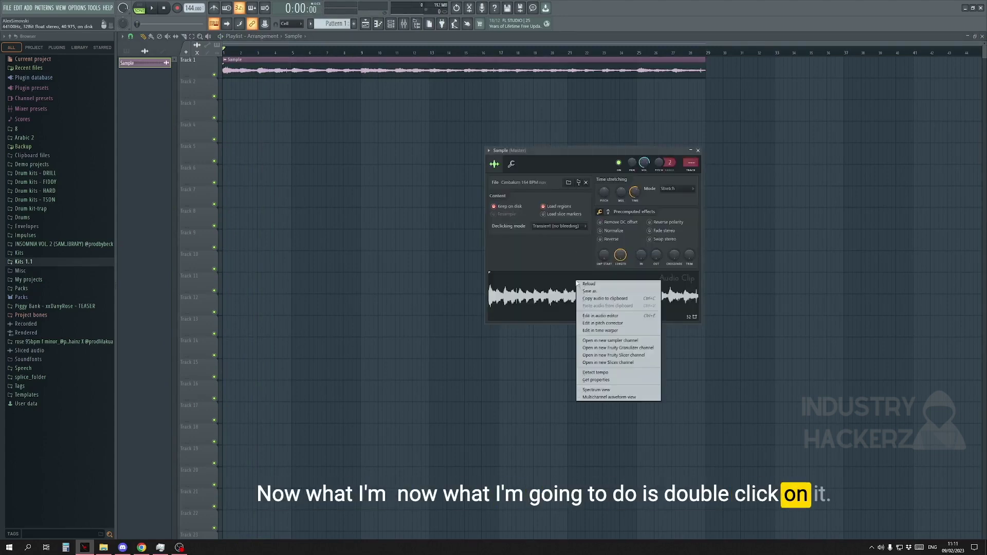
pyautogui.click(649, 359)
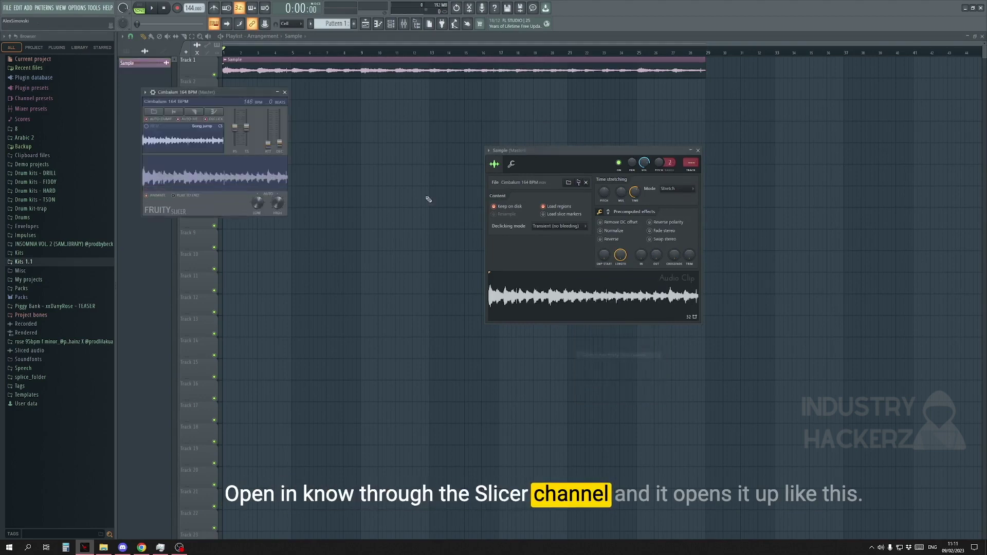
pyautogui.moveTo(227, 91); pyautogui.dragTo(371, 205)
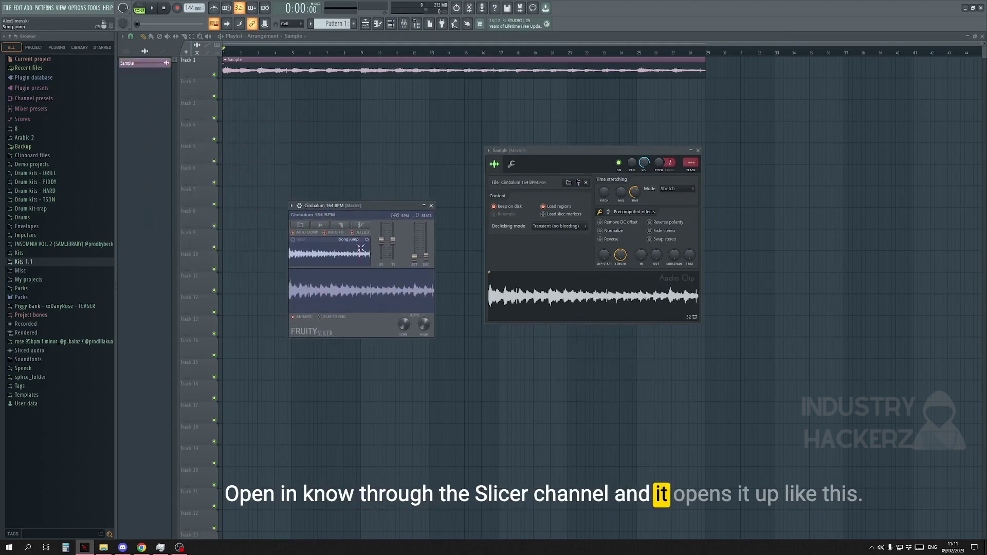
# Try slicing the sample at 1/2 beat and at 1/4 beat in Fruity Slicer.
pyautogui.click(342, 226)
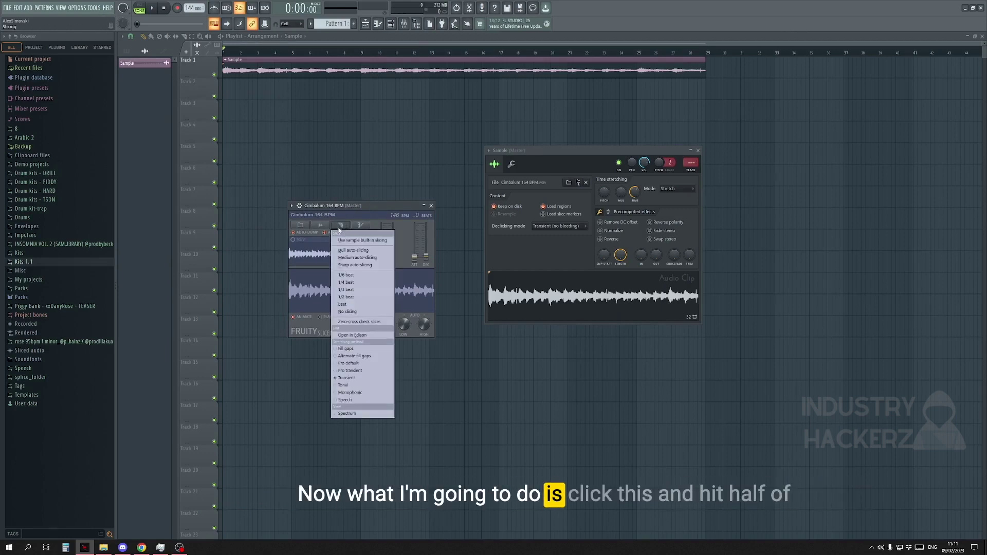
pyautogui.click(362, 298)
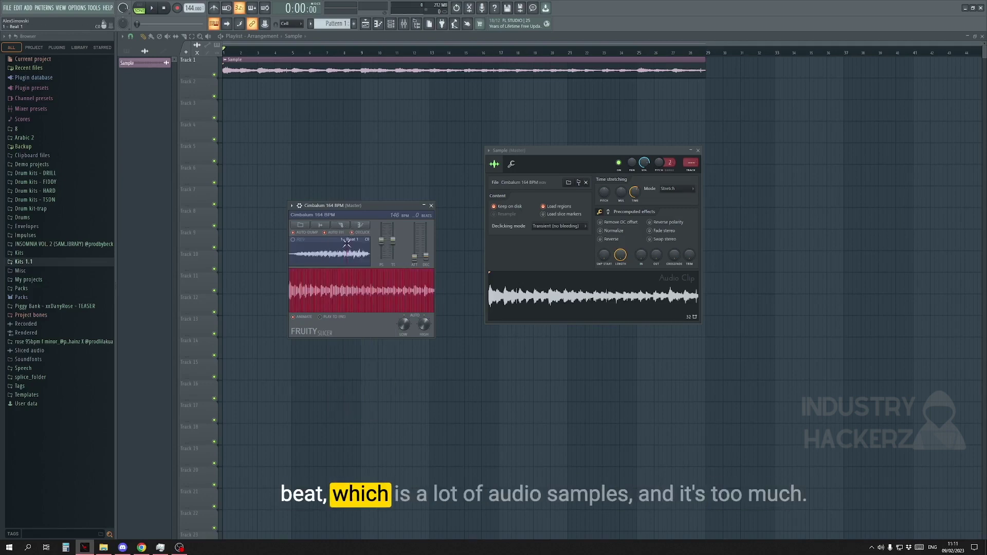
pyautogui.click(347, 228)
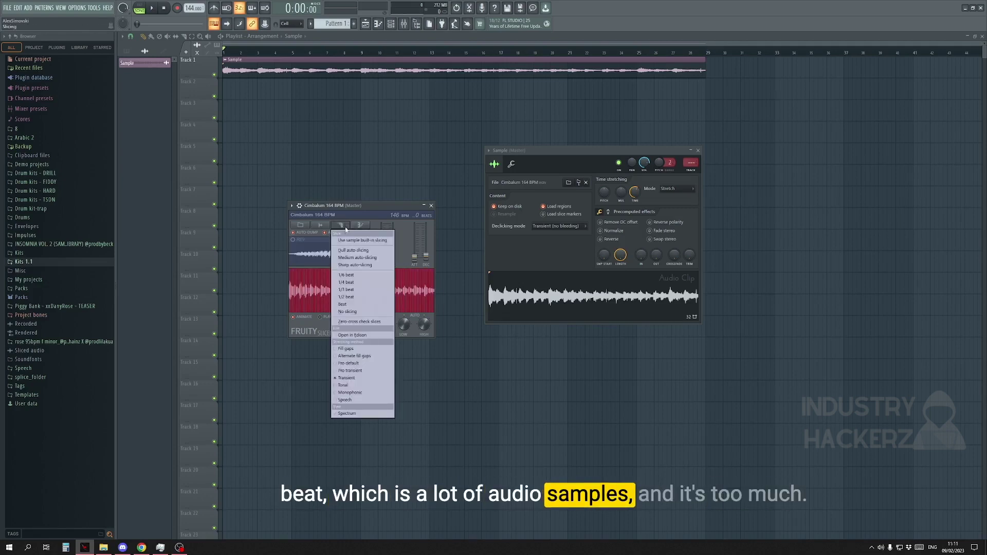
pyautogui.click(357, 282)
# Slice the sample by whole beat in Fruity Slicer.
pyautogui.click(350, 227)
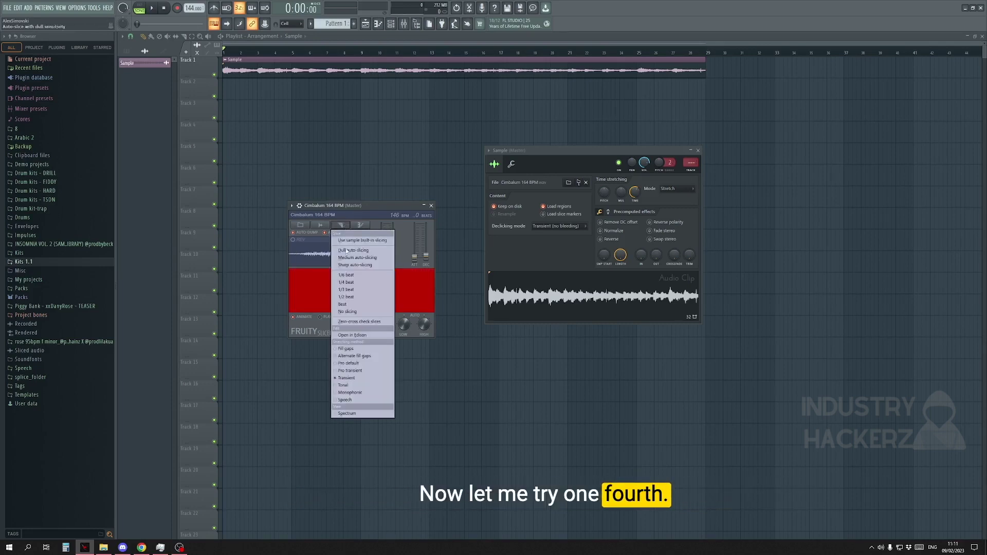
pyautogui.click(359, 304)
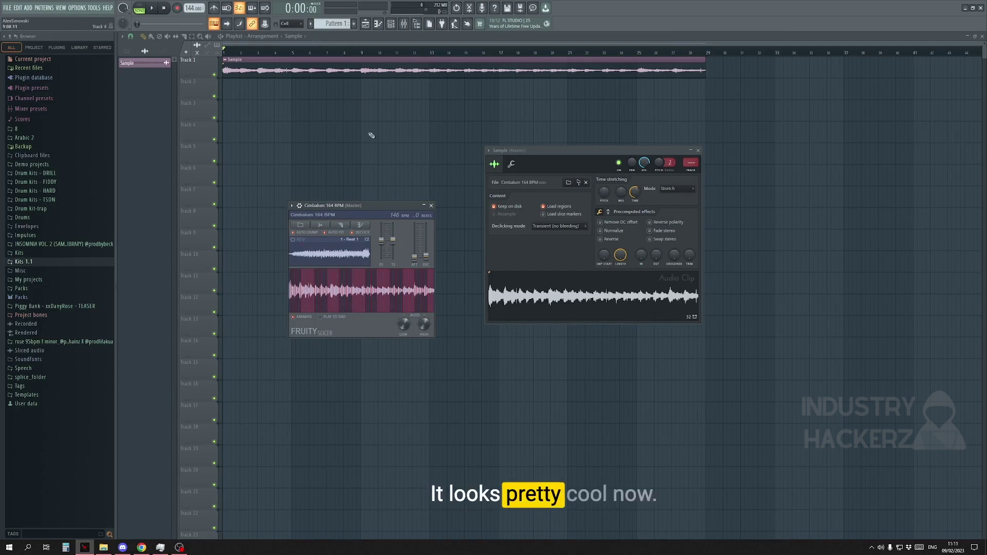
# Place Pattern 1 at the start of Track 2 and open its Cimbalum 164 BPM slice notes in the piano roll.
pyautogui.click(132, 53)
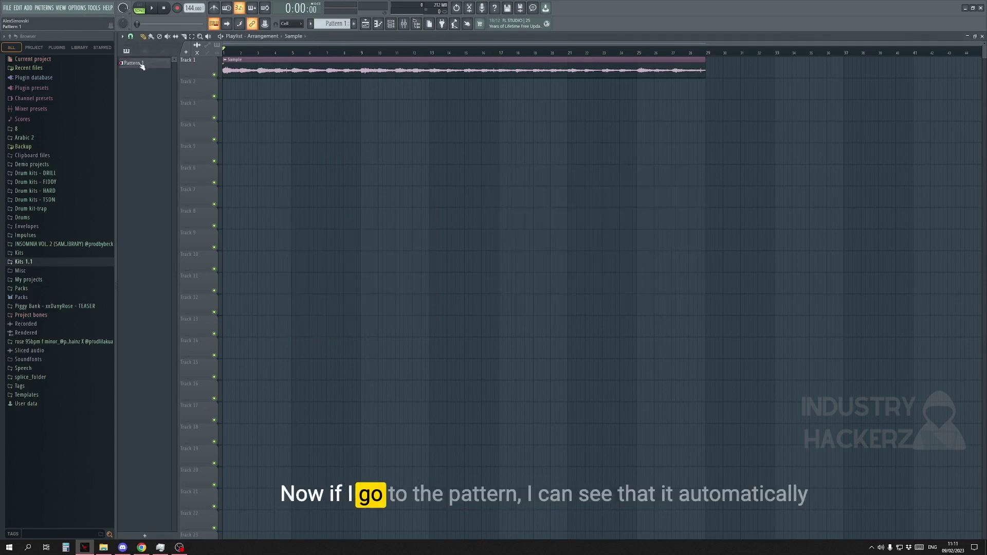
pyautogui.moveTo(142, 66); pyautogui.dragTo(243, 89)
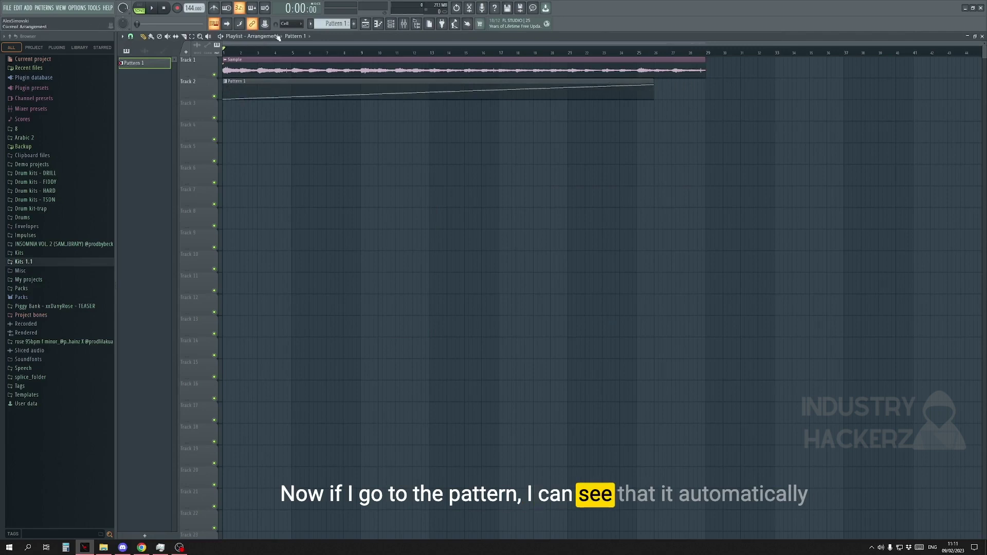
pyautogui.doubleClick(248, 83)
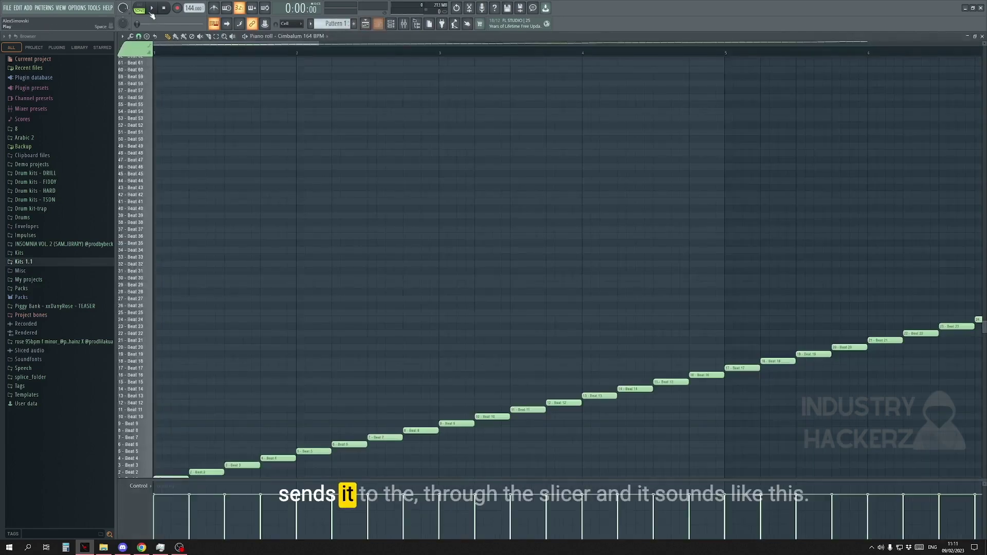
pyautogui.click(302, 36)
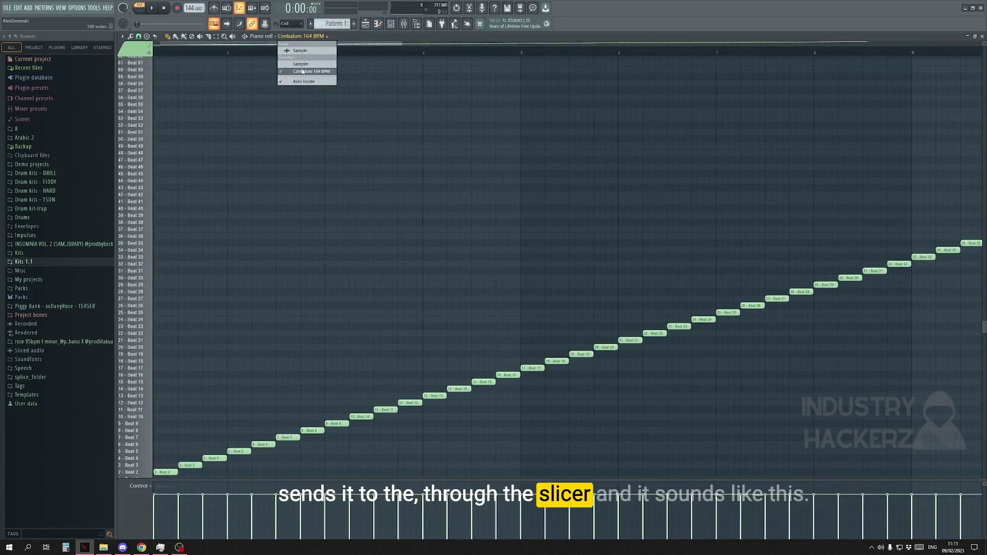
pyautogui.click(309, 72)
# Play the sliced pattern from its start to hear the first bars, then stop playback.
pyautogui.keyDown('ctrl'); pyautogui.scroll(-4, 330, 203); pyautogui.keyUp('ctrl')
pyautogui.scroll(-8, 276, 202)
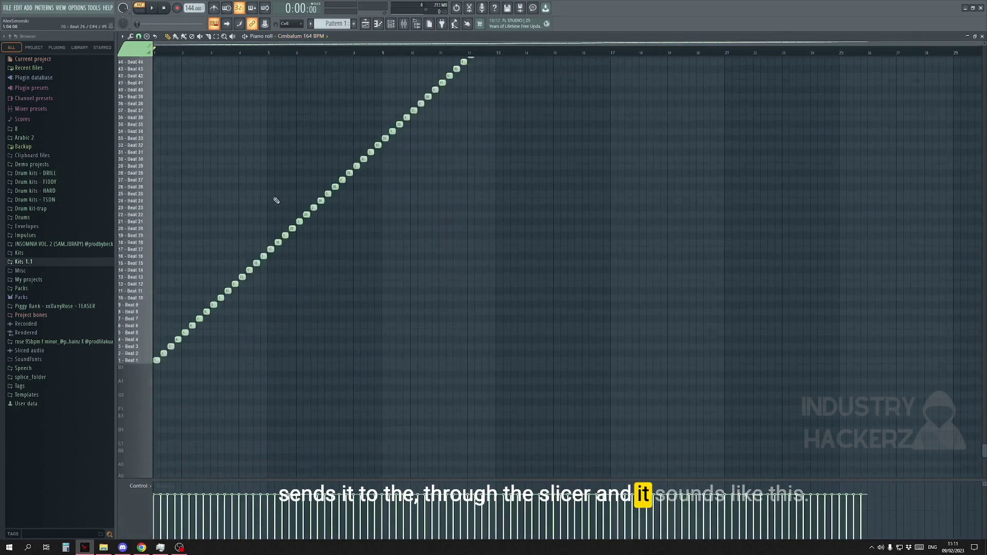
pyautogui.press('space')
pyautogui.keyDown('ctrl'); pyautogui.scroll(2, 170, 221); pyautogui.keyUp('ctrl')
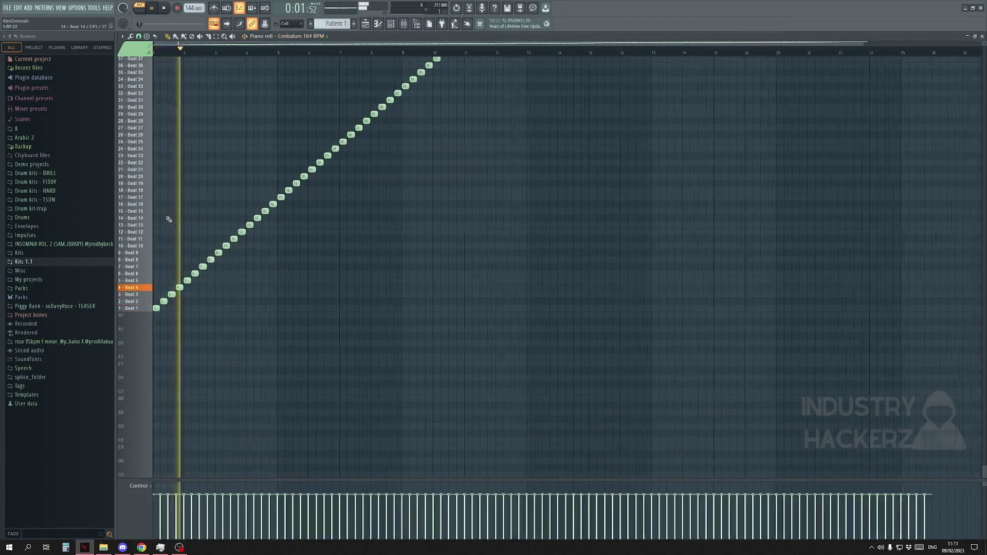
pyautogui.scroll(3, 170, 218)
pyautogui.keyDown('ctrl'); pyautogui.scroll(2, 168, 215); pyautogui.keyUp('ctrl')
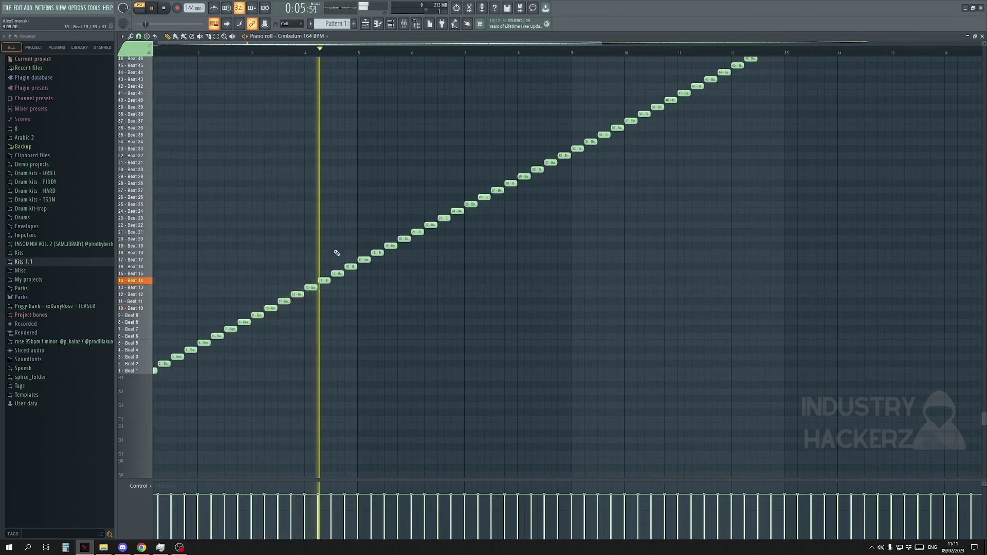
pyautogui.press('space')
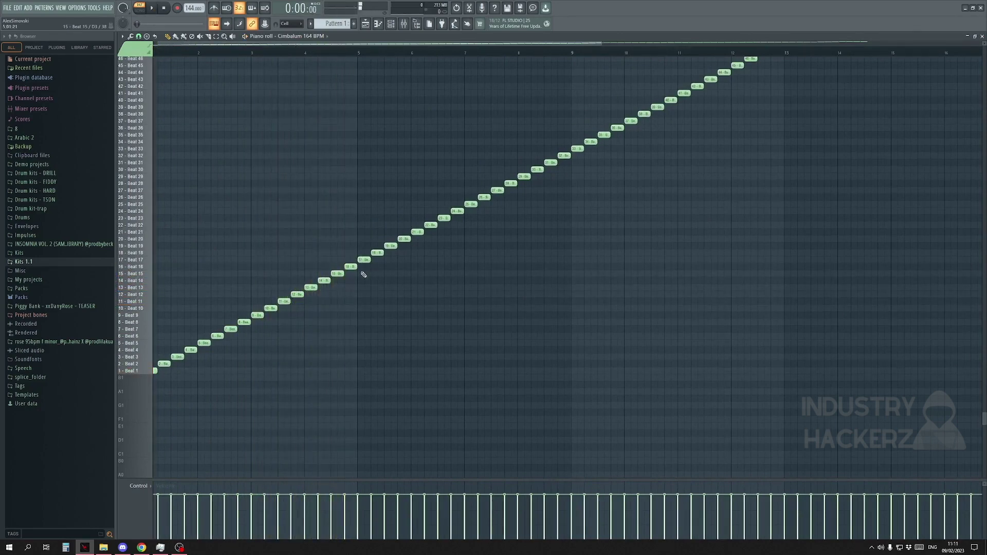
# Delete all slice notes from bar 5 onward and select the remaining four bars of notes.
pyautogui.keyDown('ctrl'); pyautogui.scroll(-2, 237, 262); pyautogui.keyUp('ctrl')
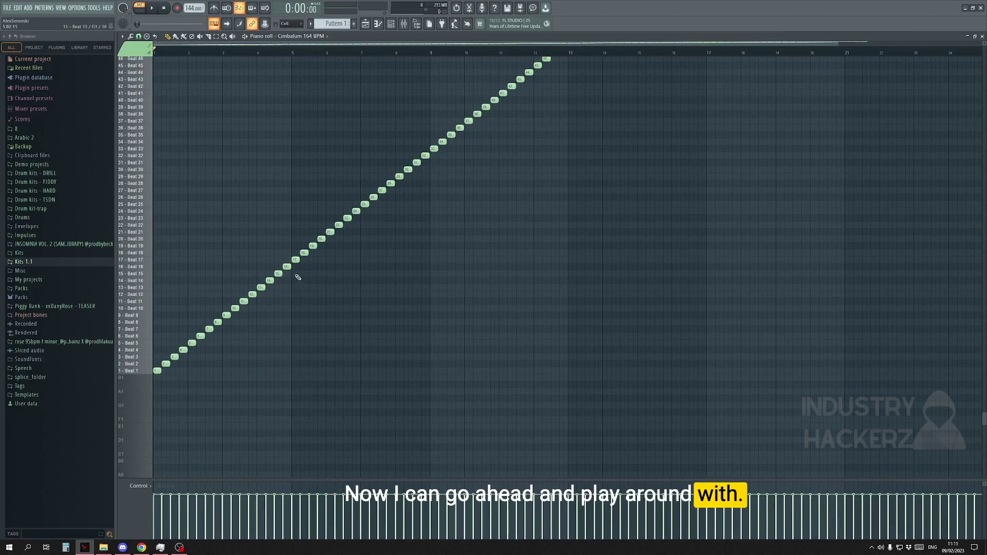
pyautogui.moveTo(298, 277); pyautogui.dragTo(878, 57)
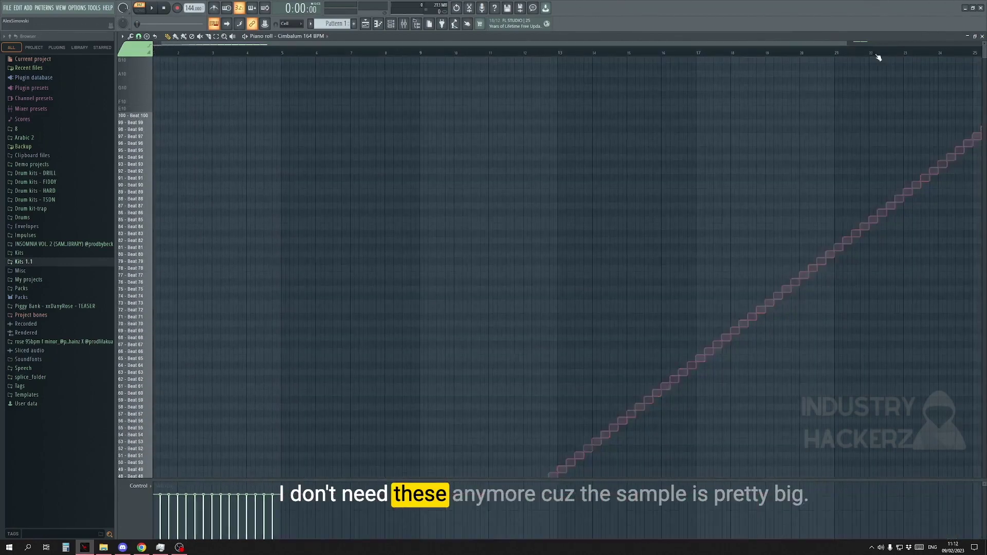
pyautogui.press('Delete')
pyautogui.scroll(-1, 859, 115)
pyautogui.hotkey('ctrl', 'a')
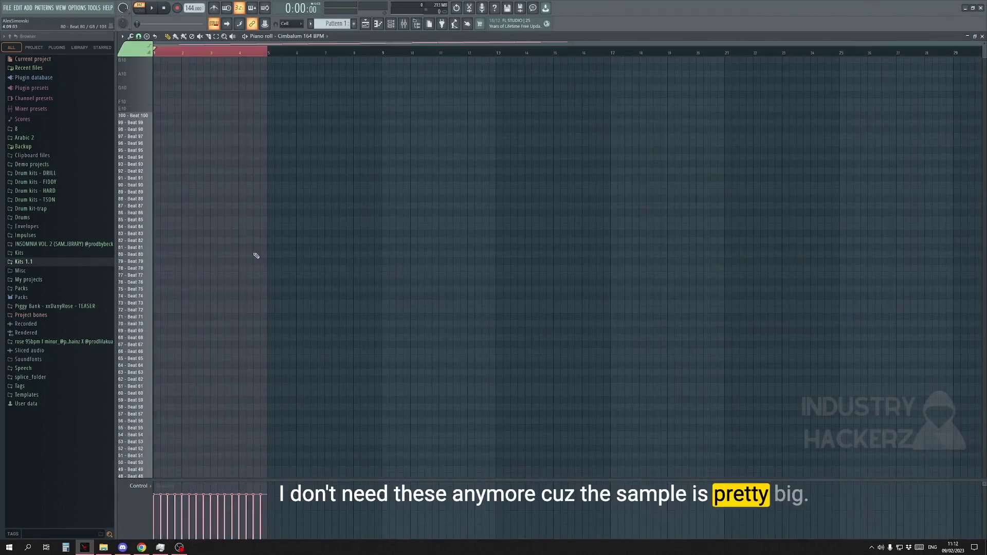
# Try repeating slices 1, 5, 9 and 13 by lowering the Beat 2, 6, 10 and 14 notes onto them during playback.
pyautogui.keyDown('ctrl'); pyautogui.scroll(5, 256, 256); pyautogui.keyUp('ctrl')
pyautogui.scroll(-8, 256, 267)
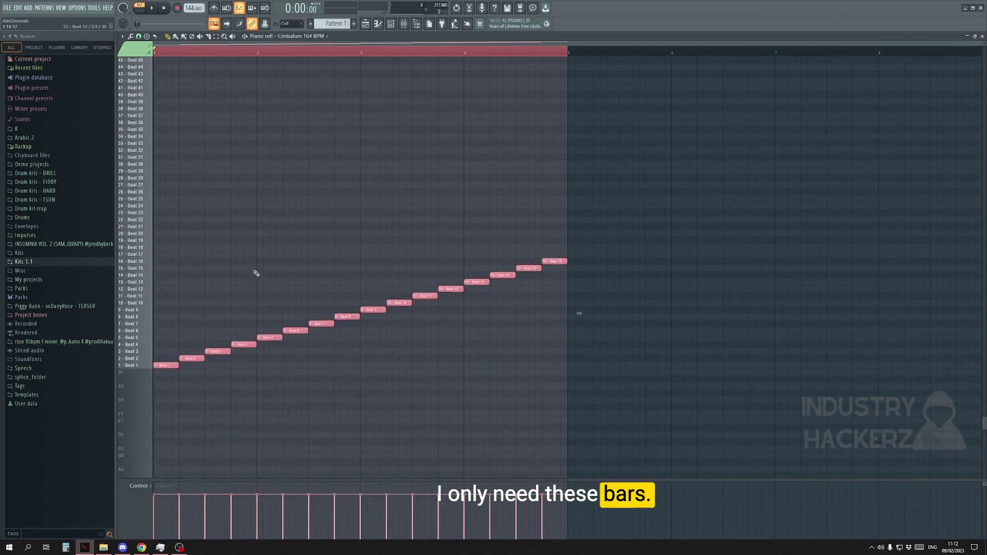
pyautogui.click(330, 404)
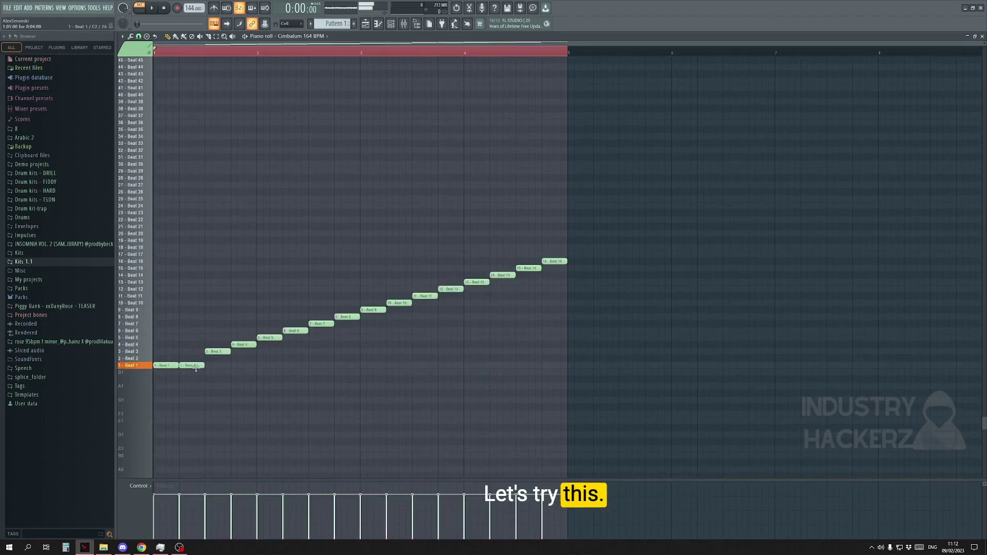
pyautogui.press('space')
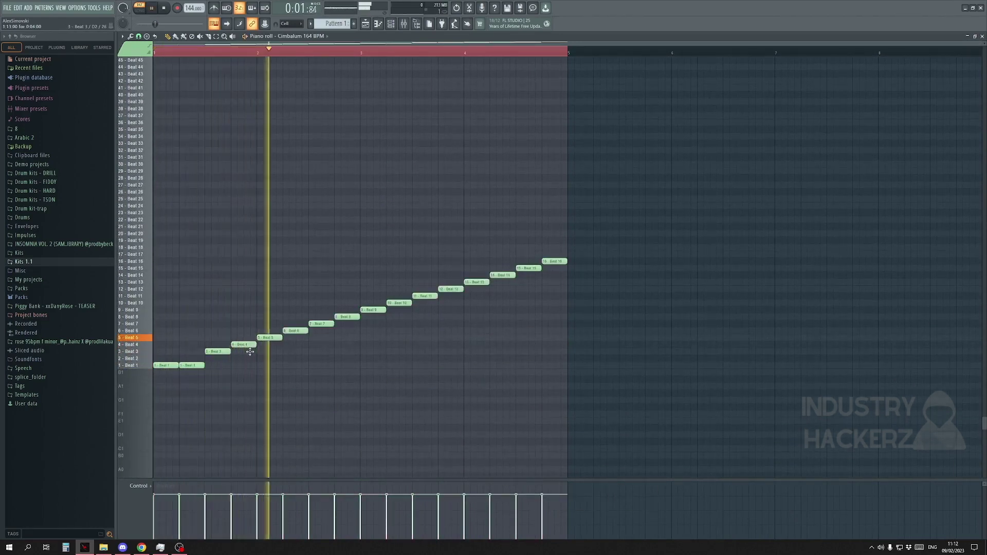
pyautogui.moveTo(250, 351); pyautogui.dragTo(250, 355)
pyautogui.moveTo(292, 331); pyautogui.dragTo(249, 345)
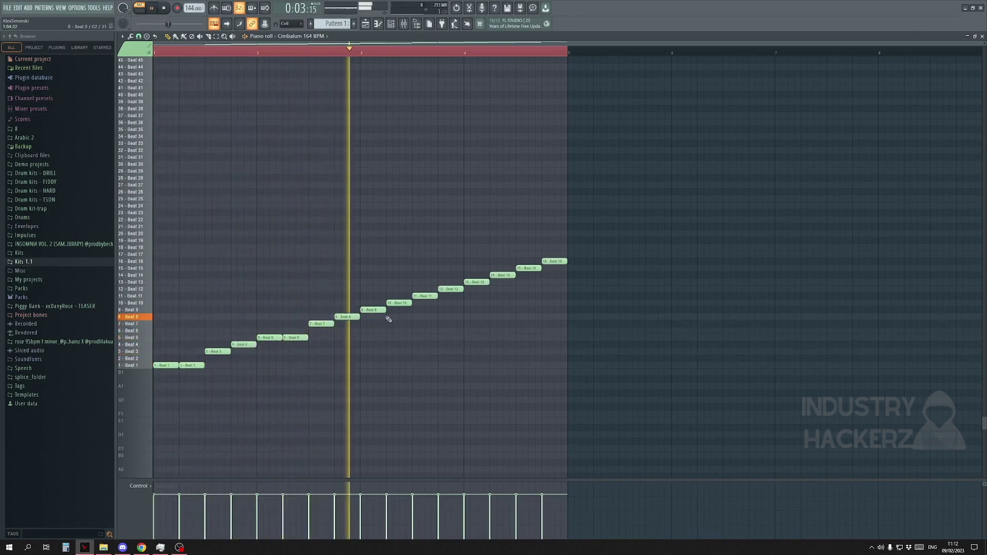
pyautogui.moveTo(401, 304); pyautogui.dragTo(401, 310)
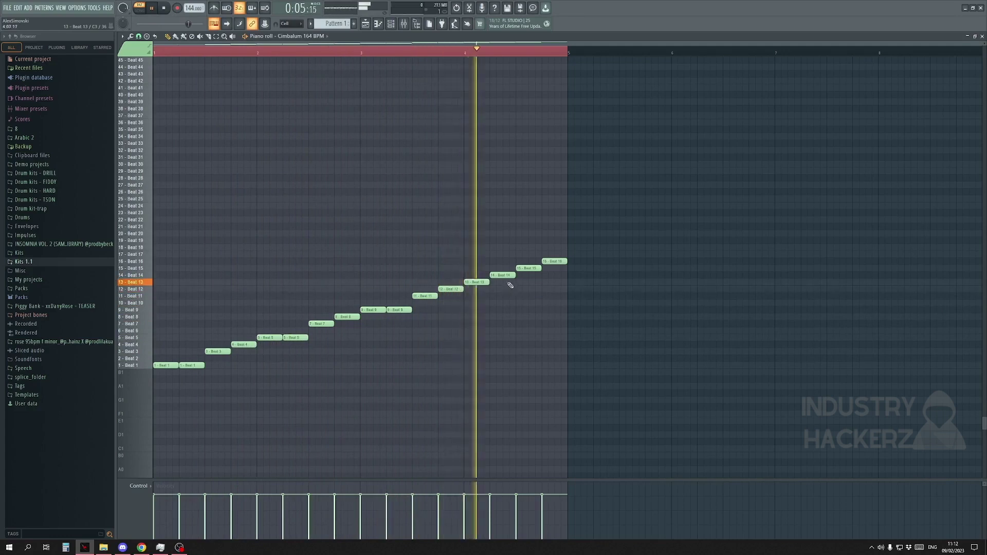
pyautogui.press('space')
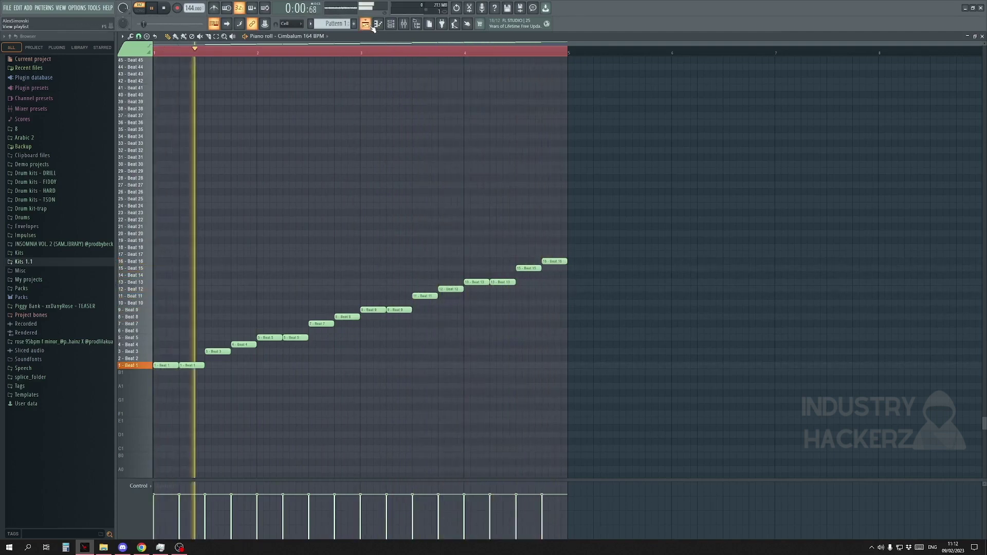
pyautogui.press('space')
# Replace the Sample clip on Track 1 with two back-to-back Pattern 1 clips and reopen the pattern's slice notes.
pyautogui.press('F5')
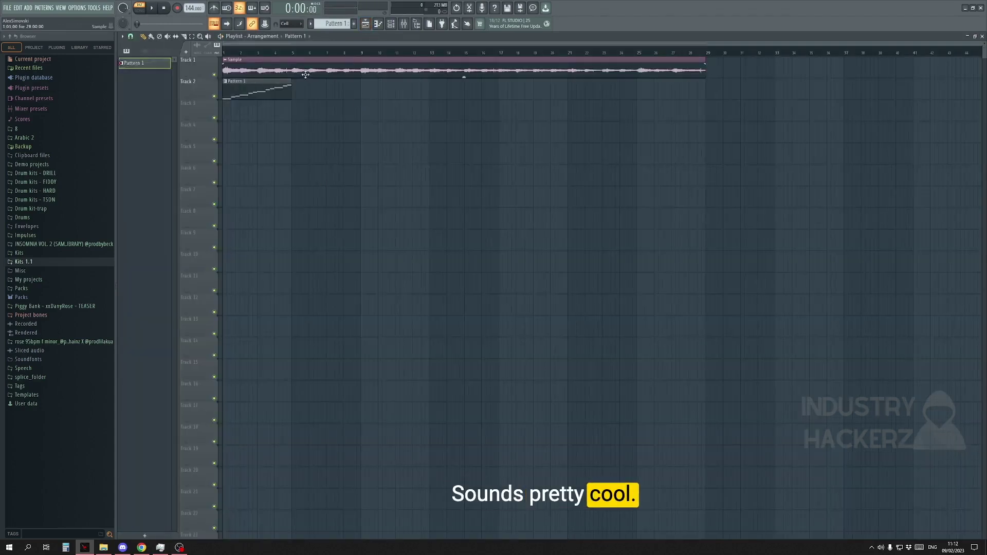
pyautogui.rightClick(306, 75)
pyautogui.moveTo(280, 88); pyautogui.dragTo(314, 63)
pyautogui.doubleClick(314, 63)
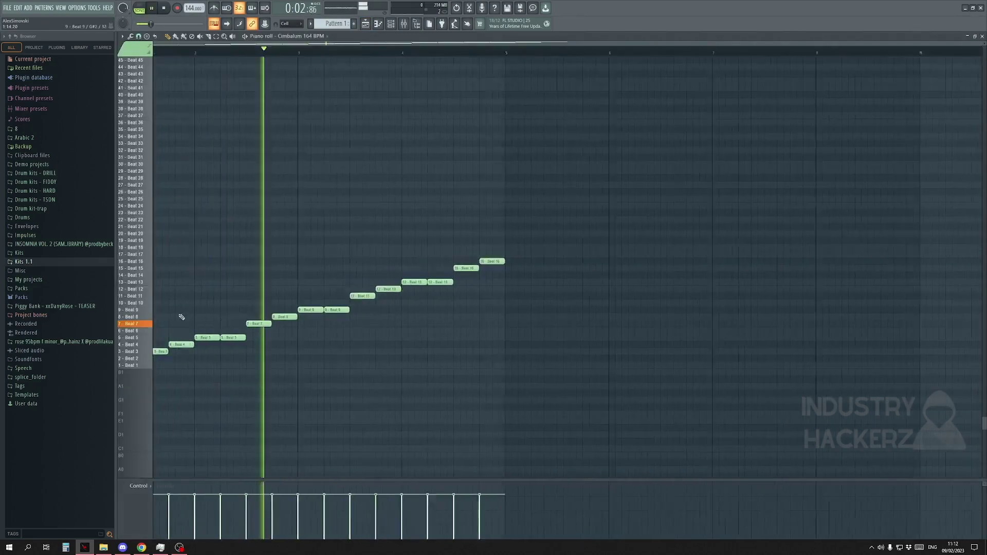
# Return the second note of each bar to slices 2, 6, 10 and 14, and turn the Beat 3, 7, 11 and 15 notes into two short hits each.
pyautogui.press('space')
pyautogui.moveTo(197, 355); pyautogui.dragTo(198, 349)
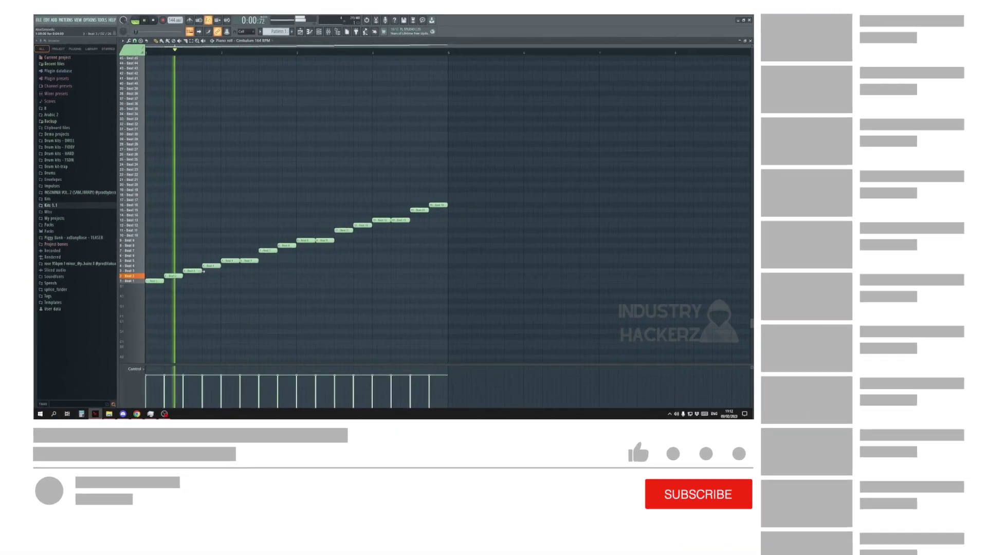
pyautogui.press('space')
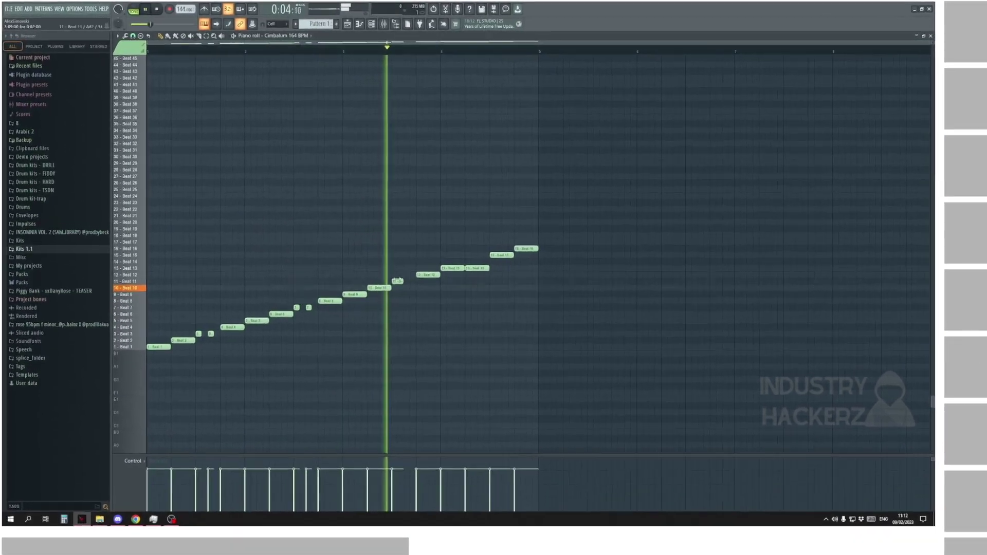
pyautogui.moveTo(400, 280); pyautogui.dragTo(405, 282)
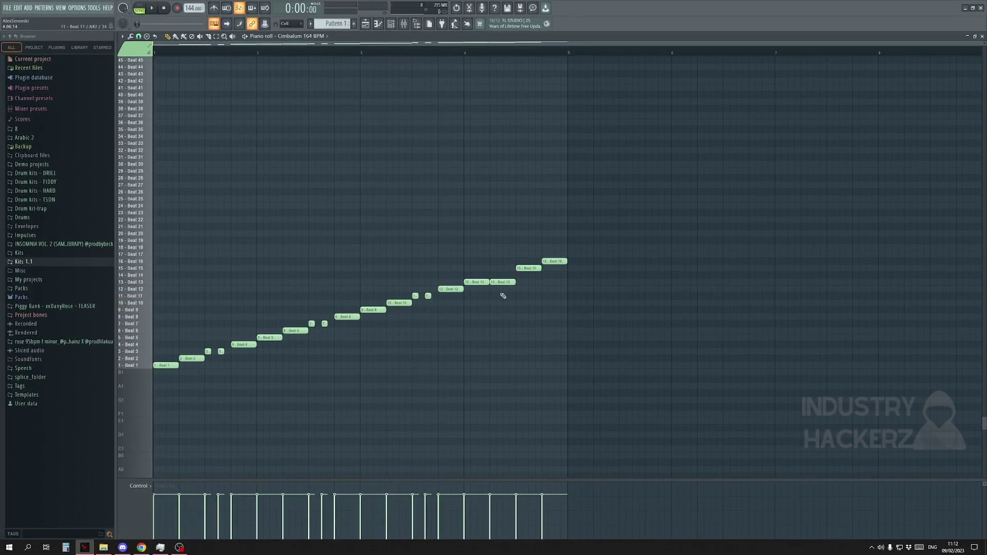
pyautogui.press('space')
pyautogui.moveTo(502, 282); pyautogui.dragTo(531, 269)
pyautogui.click(537, 269)
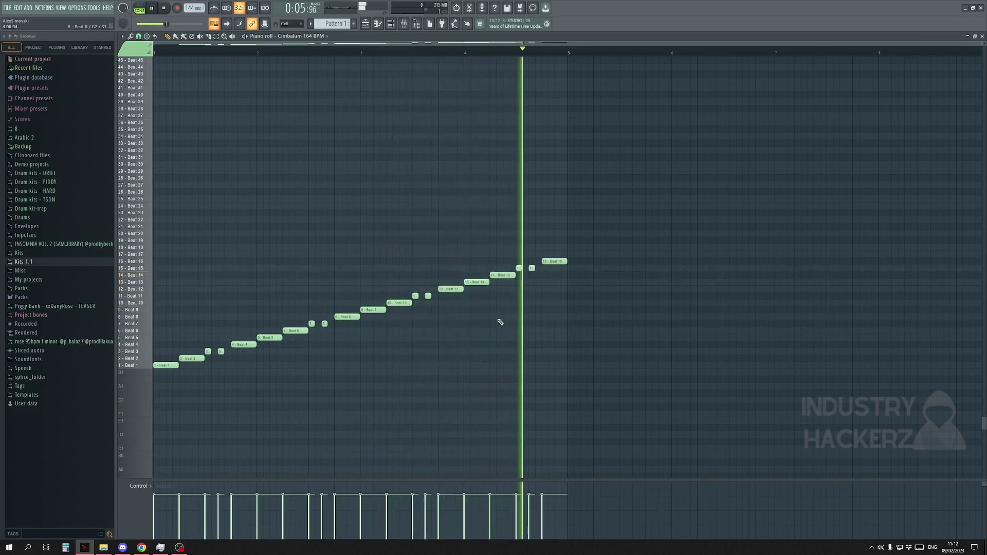
# Delete the slice notes in bars 3 and 4 and fill them with a copy of the first two bars.
pyautogui.press('F5')
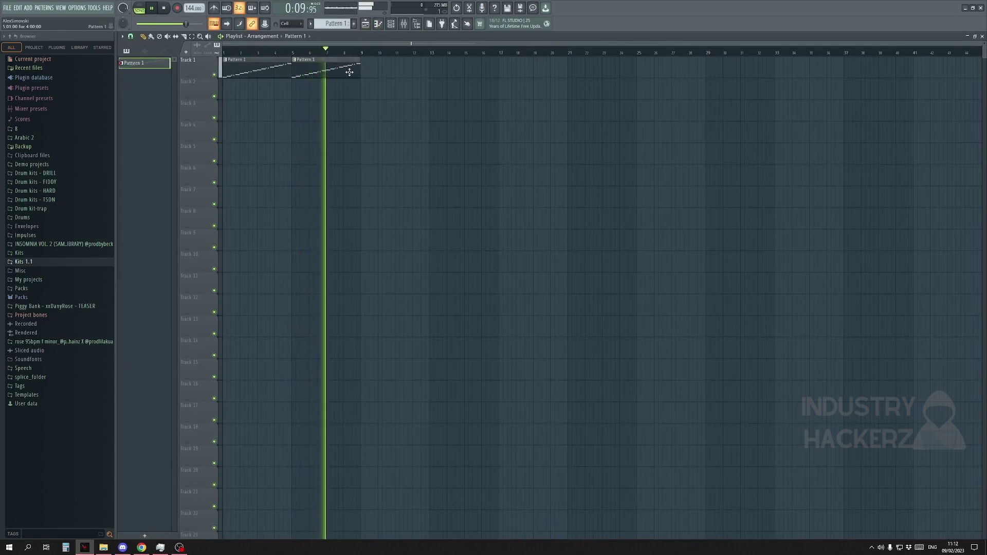
pyautogui.press('F7')
pyautogui.moveTo(384, 314); pyautogui.dragTo(517, 154)
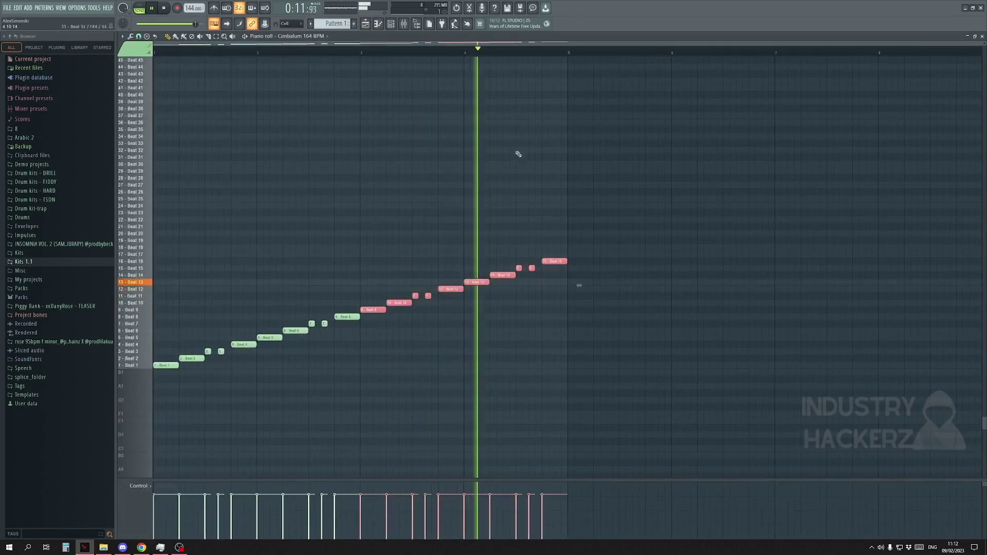
pyautogui.press('Delete')
pyautogui.moveTo(365, 53); pyautogui.dragTo(154, 53)
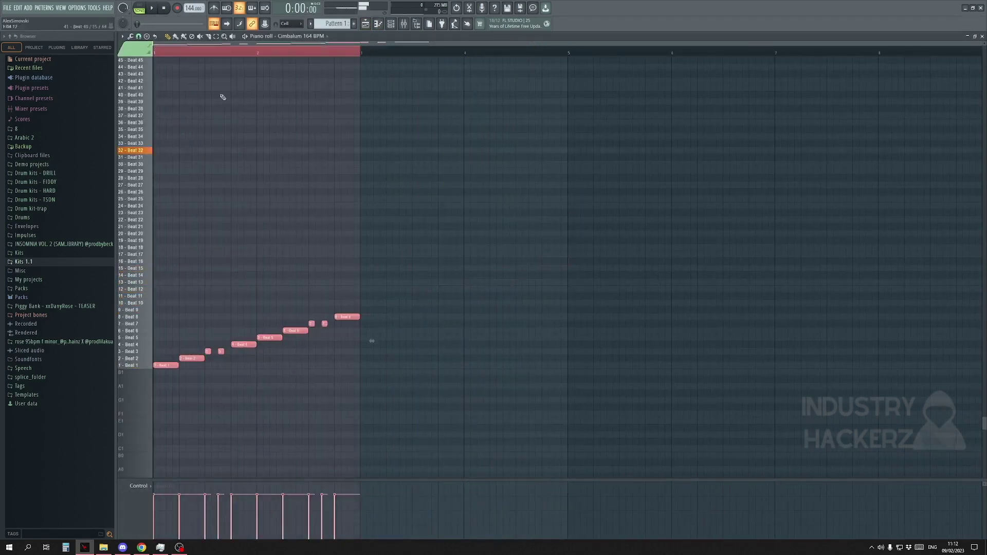
pyautogui.hotkey('ctrl', 'b')
pyautogui.hotkey('ctrl', 'a')
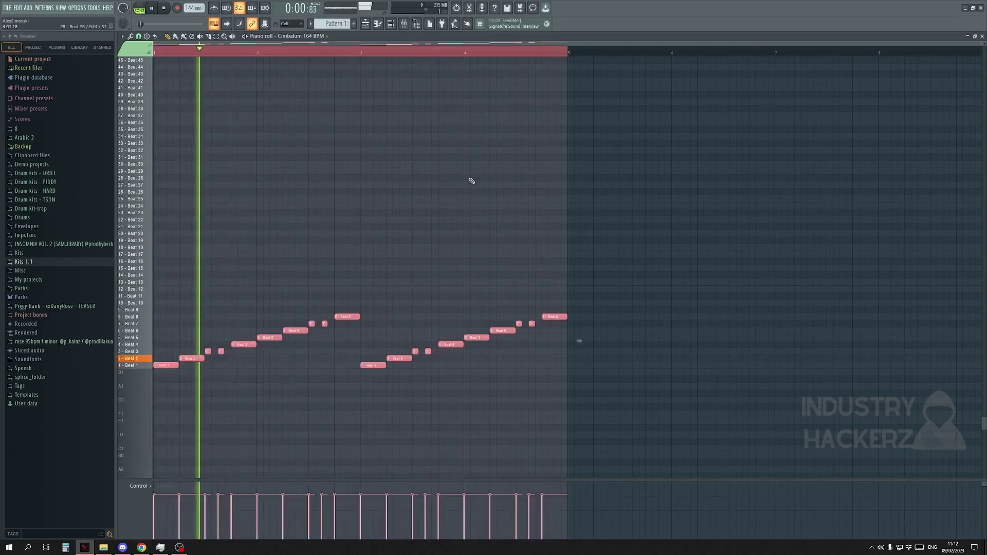
pyautogui.hotkey('ctrl', 'd')
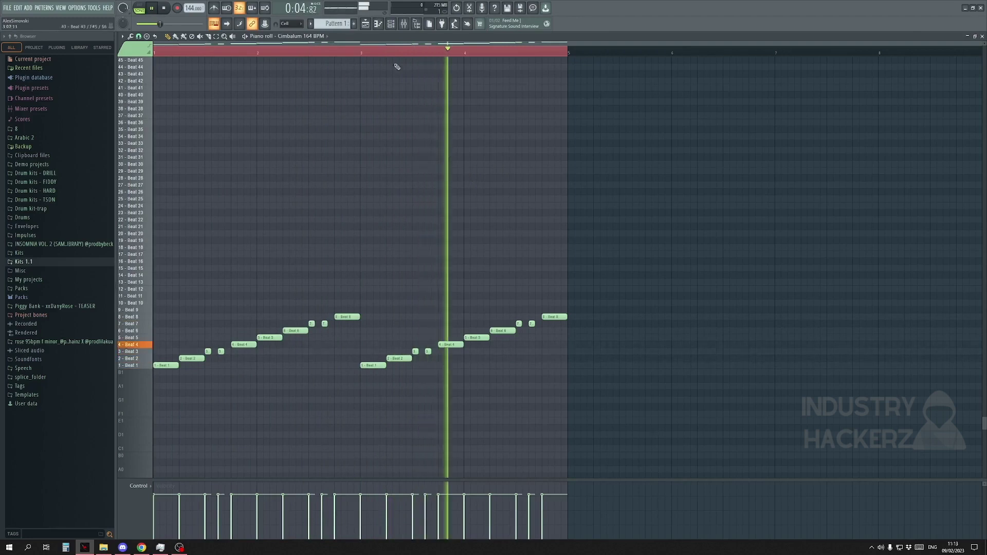
# Return to the playlist, add an empty Pattern 2, and quick render Pattern 1 as an audio clip.
pyautogui.press('F5')
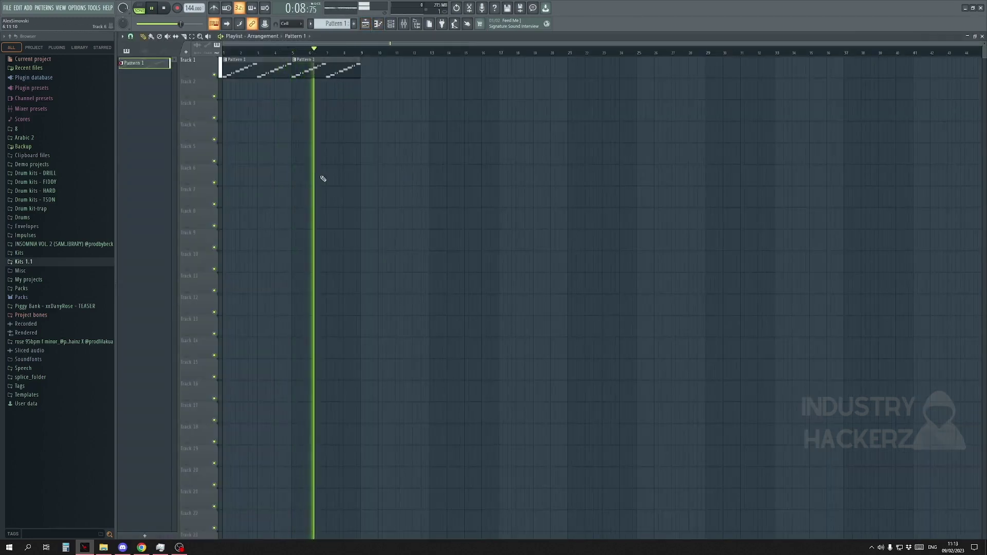
pyautogui.press('space')
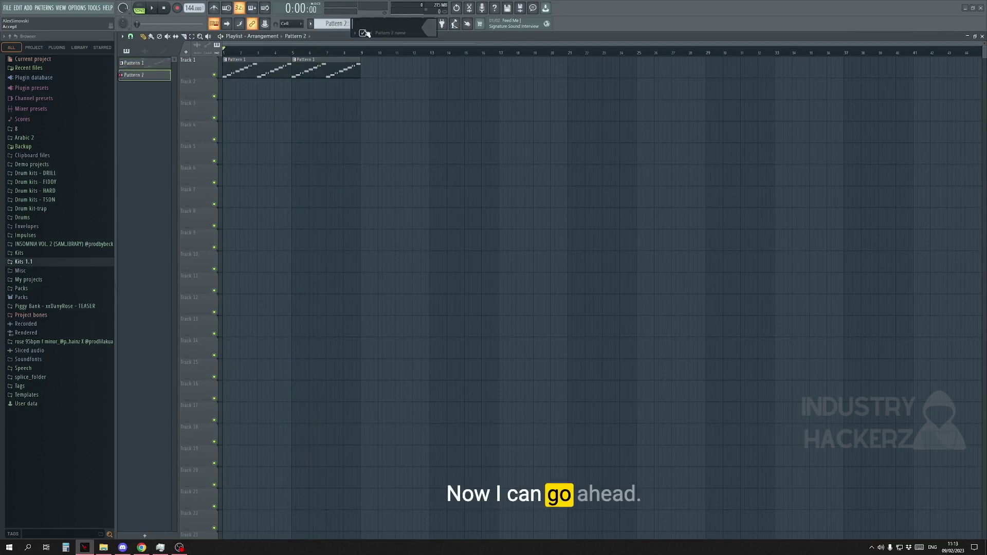
pyautogui.rightClick(137, 62)
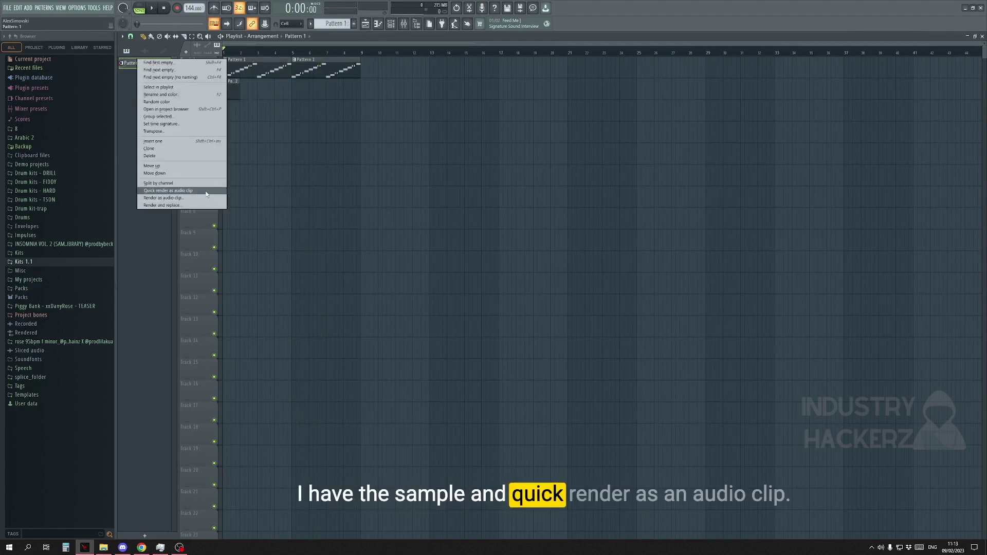
pyautogui.click(206, 193)
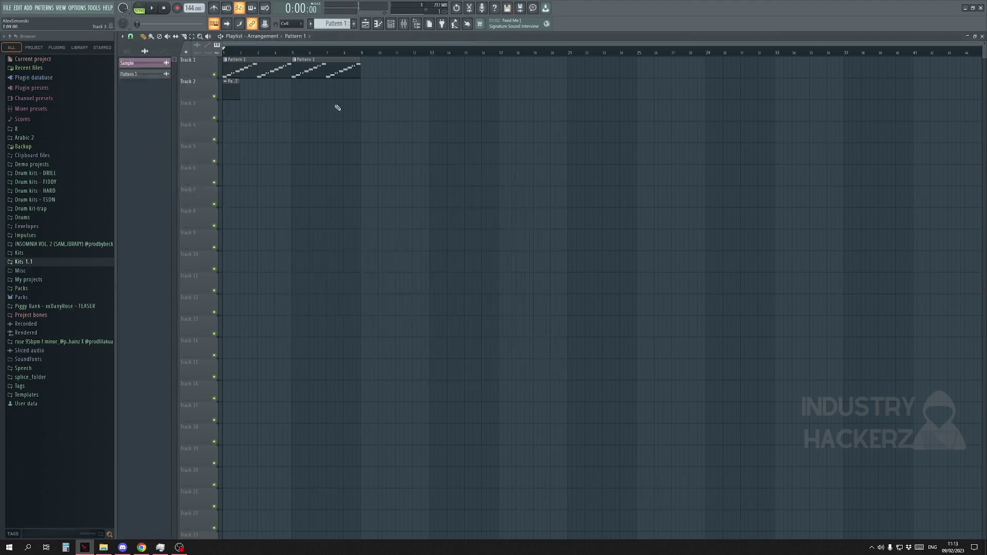
# Replace the Pattern 1 clips on Track 1 with the rendered audio boosted to 1.6 dB, and repeat it at bar 5.
pyautogui.rightClick(329, 70)
pyautogui.rightClick(242, 70)
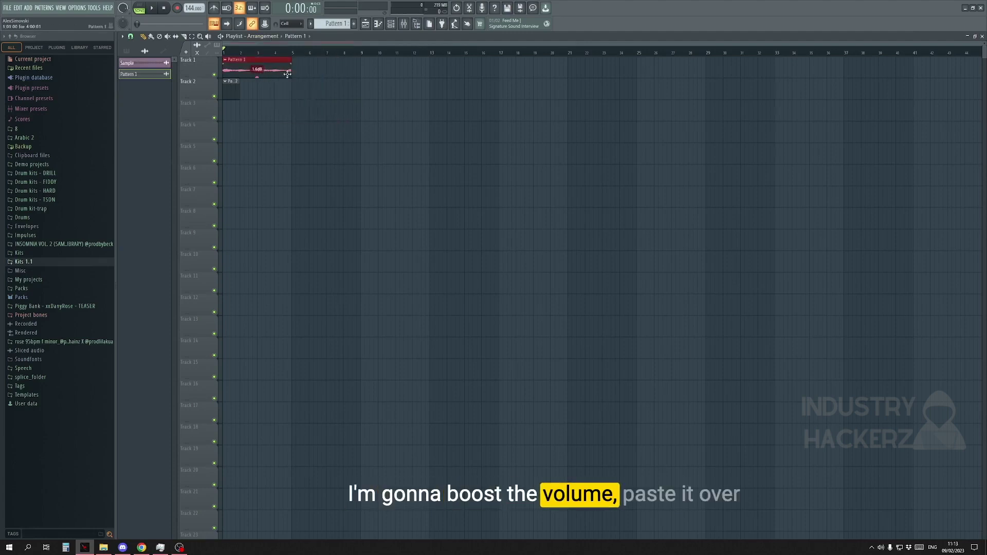
pyautogui.moveTo(274, 60); pyautogui.dragTo(315, 63)
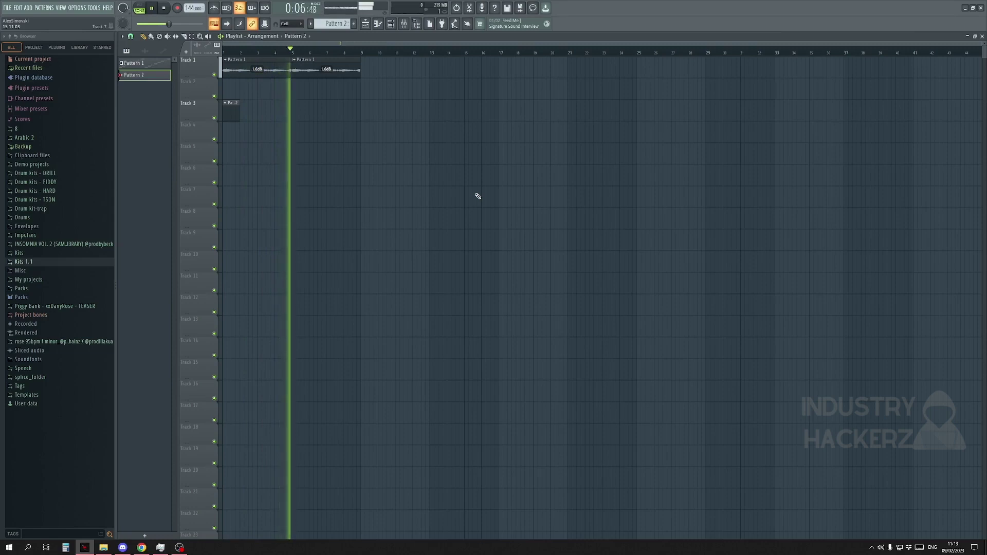
pyautogui.press('space')
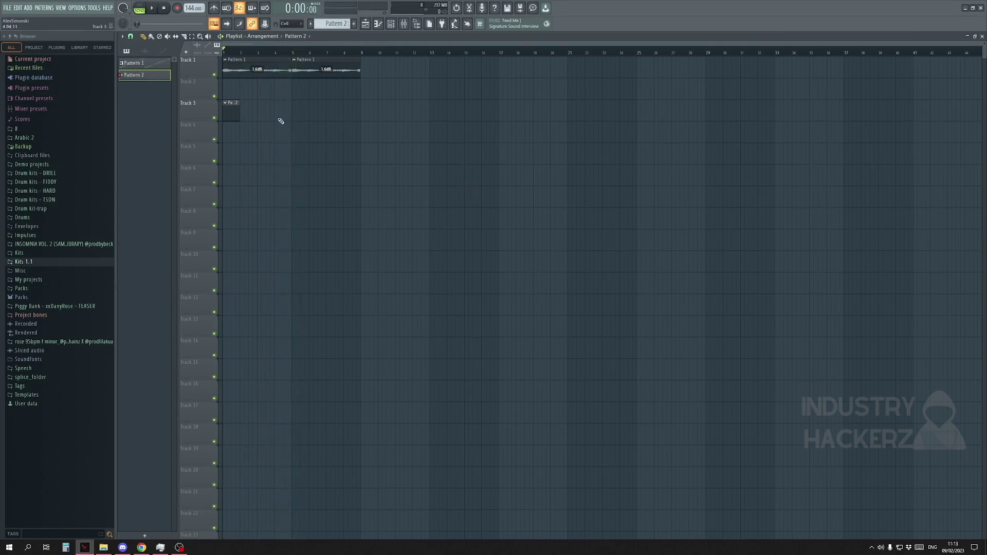